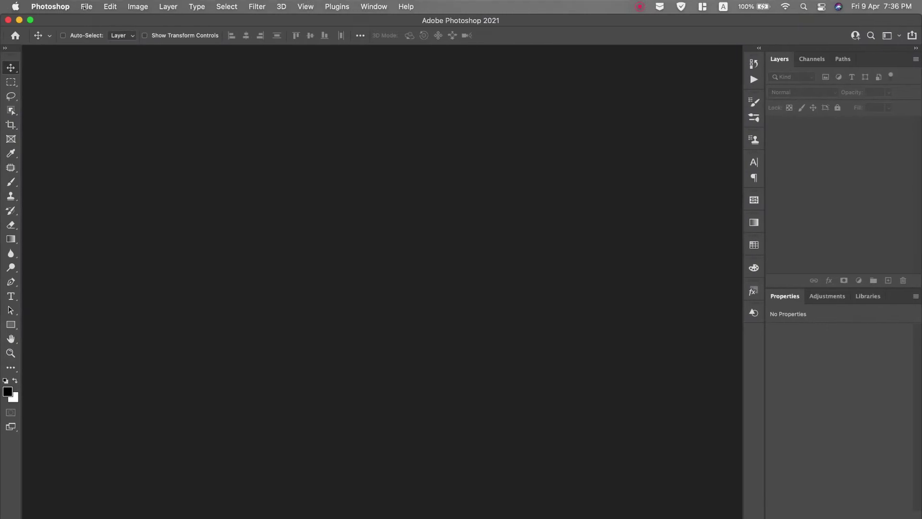
Step: Create a new 1200 × 1200 px document with a white background
{"action": "left_click", "coordinate": [86, 7]}
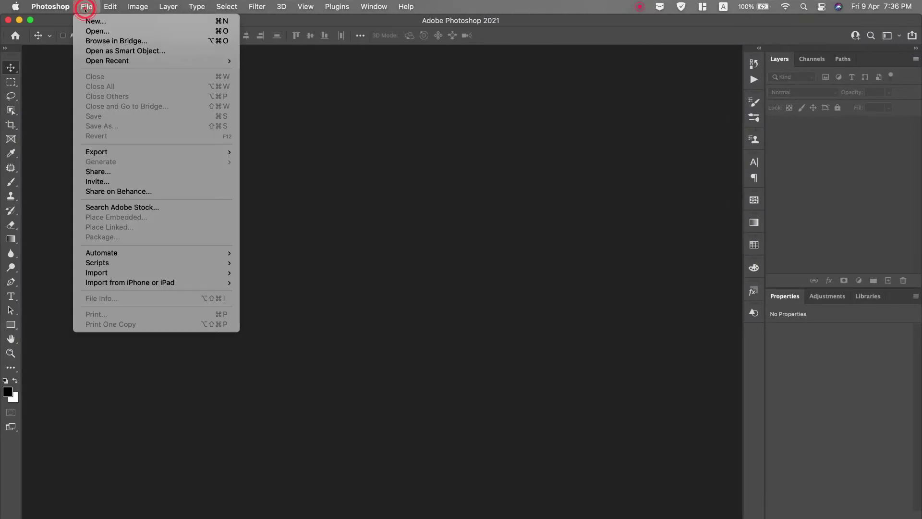
{"action": "left_click", "coordinate": [91, 21]}
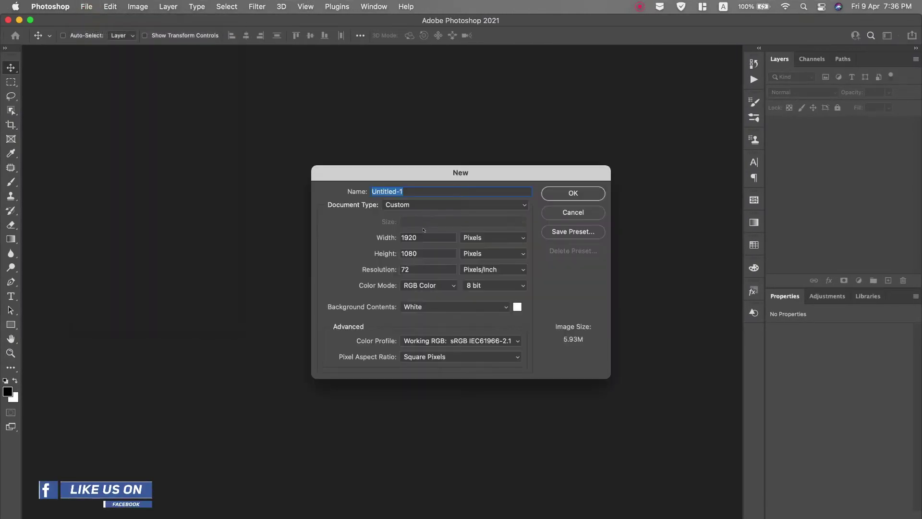
{"action": "double_click", "coordinate": [411, 237]}
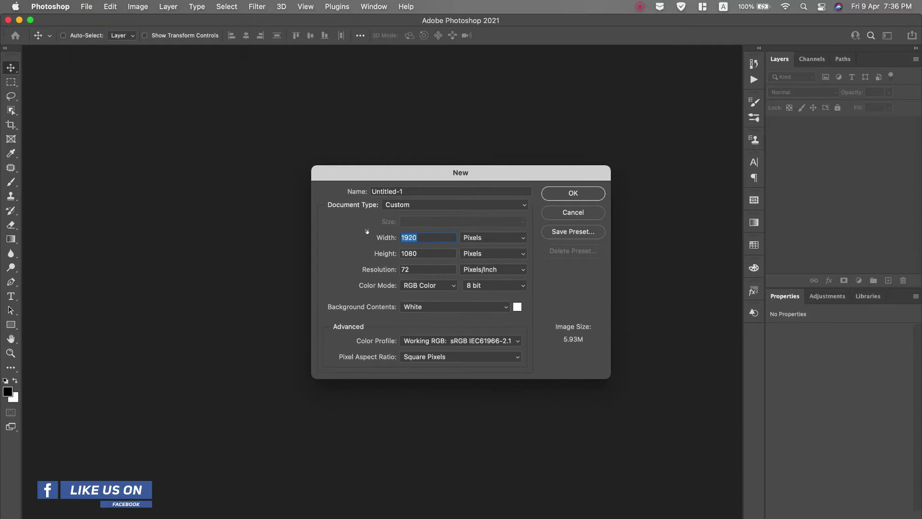
{"action": "type", "text": "1200"}
{"action": "double_click", "coordinate": [440, 250]}
{"action": "type", "text": "1200"}
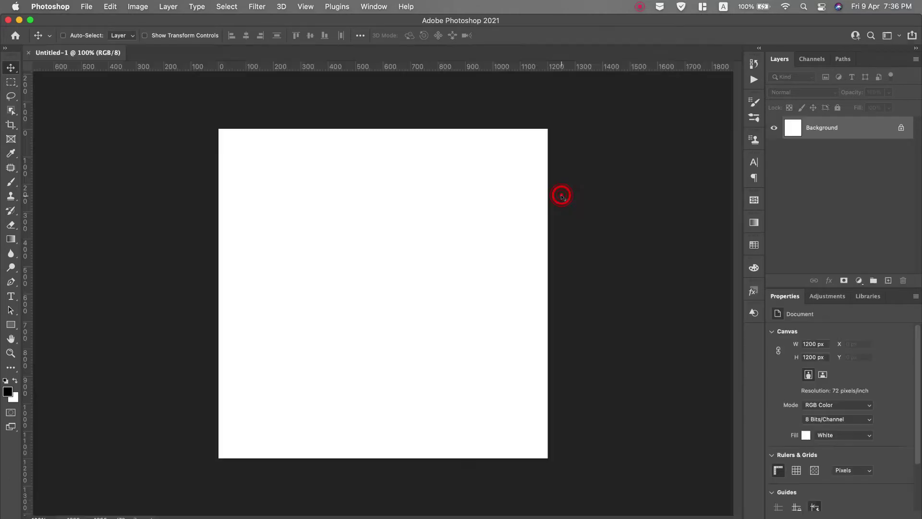
{"action": "left_click", "coordinate": [562, 194]}
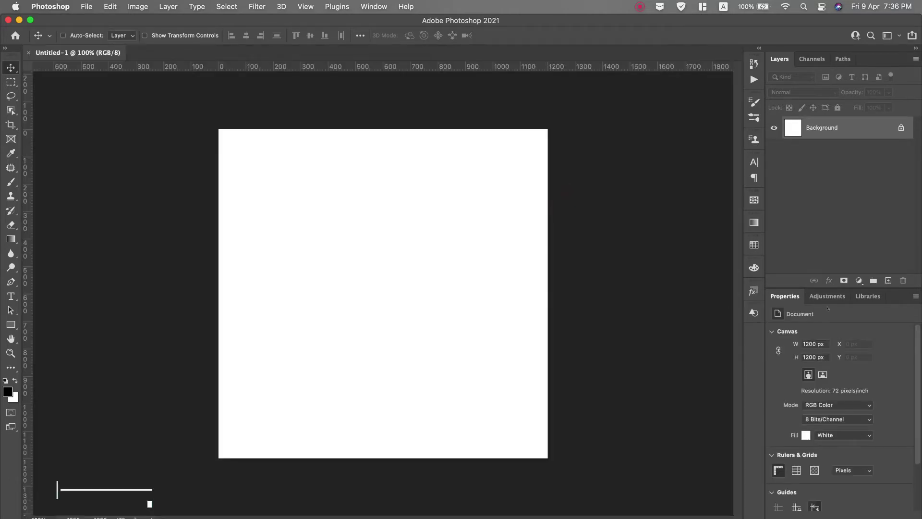
{"action": "left_click", "coordinate": [859, 281]}
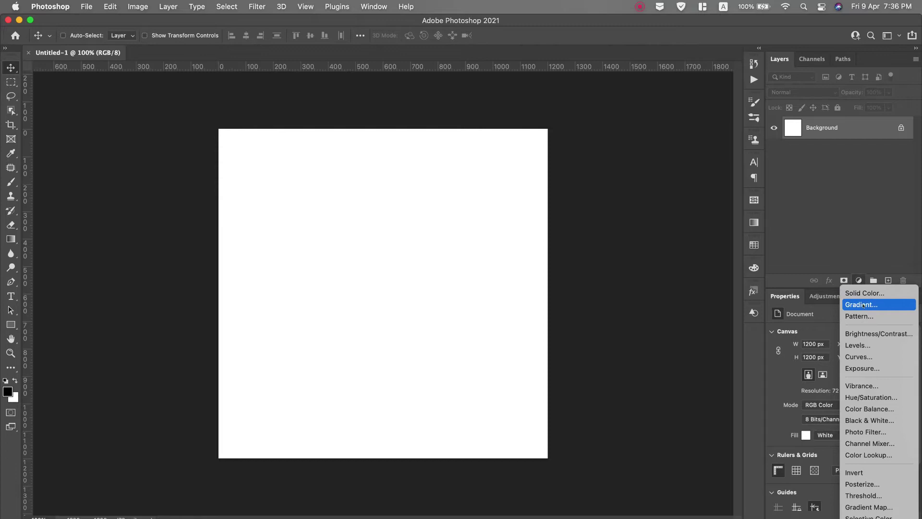
Step: Add a Gradient Fill layer and browse the Cloud, Iridescent and Pastels gradient presets
{"action": "left_click", "coordinate": [863, 304]}
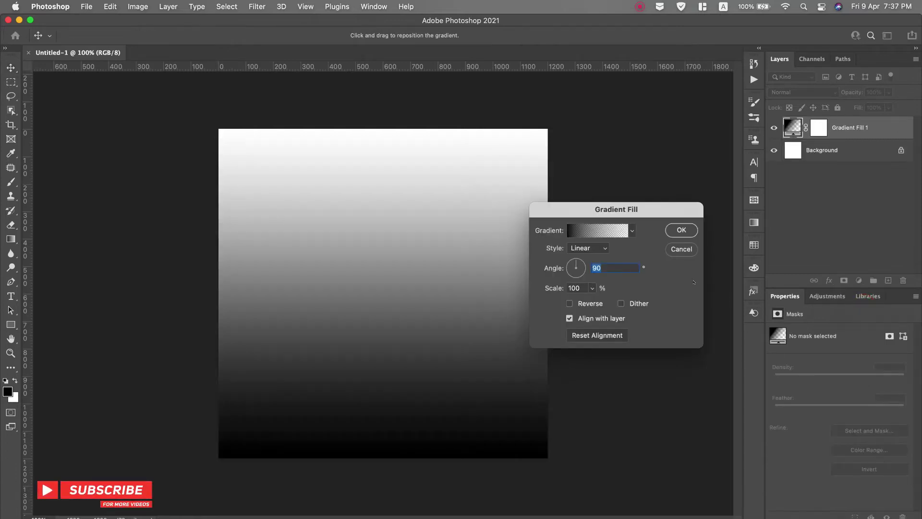
{"action": "left_click", "coordinate": [631, 231]}
{"action": "scroll", "coordinate": [592, 284], "scroll_direction": "down", "scroll_amount": 2}
{"action": "scroll", "coordinate": [591, 284], "scroll_direction": "down", "scroll_amount": 2}
{"action": "scroll", "coordinate": [592, 284], "scroll_direction": "down", "scroll_amount": 2}
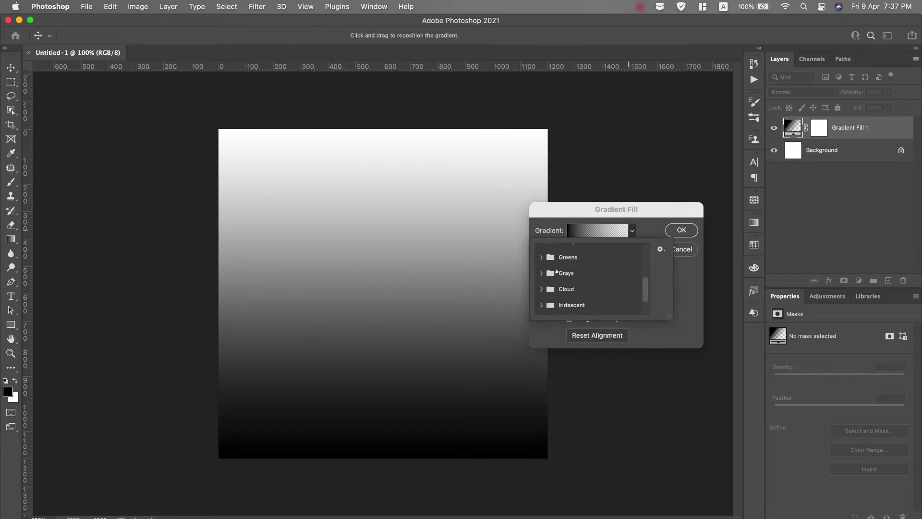
{"action": "left_click", "coordinate": [541, 288]}
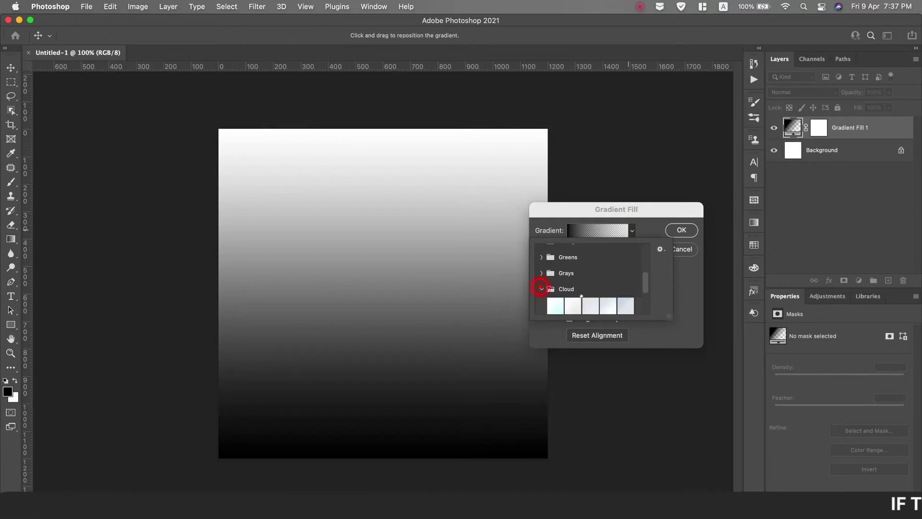
{"action": "scroll", "coordinate": [581, 295], "scroll_direction": "down", "scroll_amount": 4}
{"action": "left_click", "coordinate": [543, 294]}
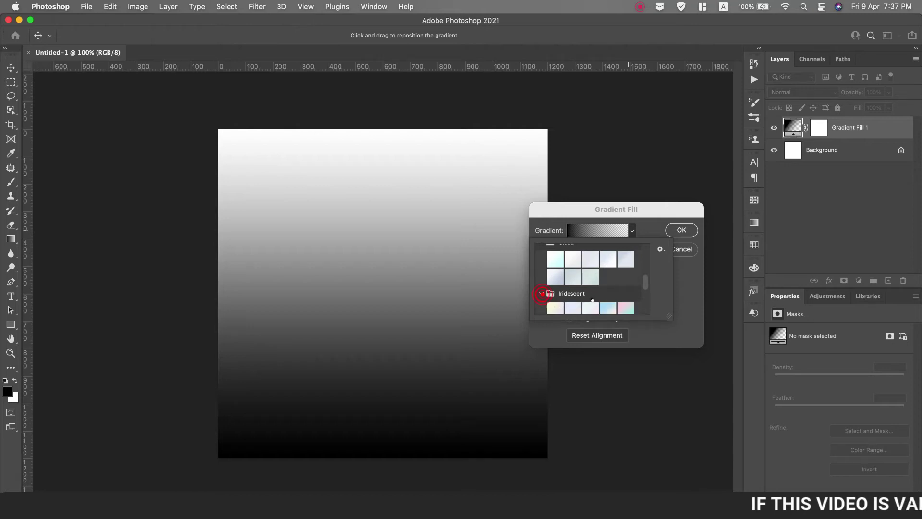
{"action": "scroll", "coordinate": [592, 301], "scroll_direction": "down", "scroll_amount": 3}
{"action": "scroll", "coordinate": [591, 300], "scroll_direction": "down", "scroll_amount": 1}
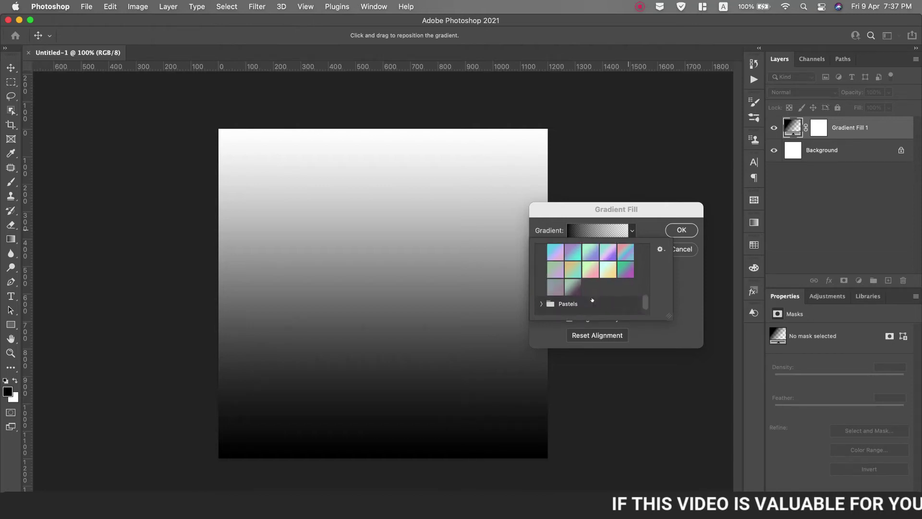
{"action": "scroll", "coordinate": [591, 299], "scroll_direction": "down", "scroll_amount": 1}
{"action": "left_click", "coordinate": [540, 290]}
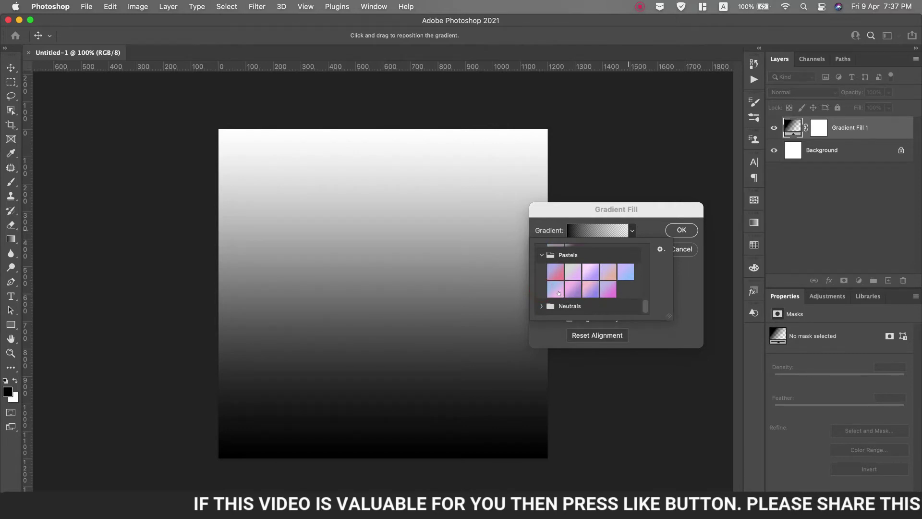
{"action": "left_click", "coordinate": [555, 288]}
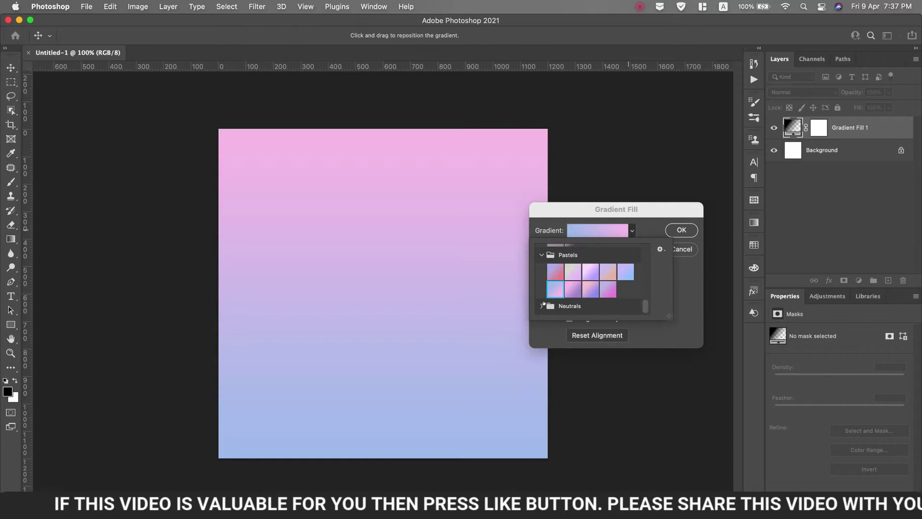
Step: Apply a tan Neutrals gradient preset and set the gradient style to Radial
{"action": "scroll", "coordinate": [619, 301], "scroll_direction": "down", "scroll_amount": 1}
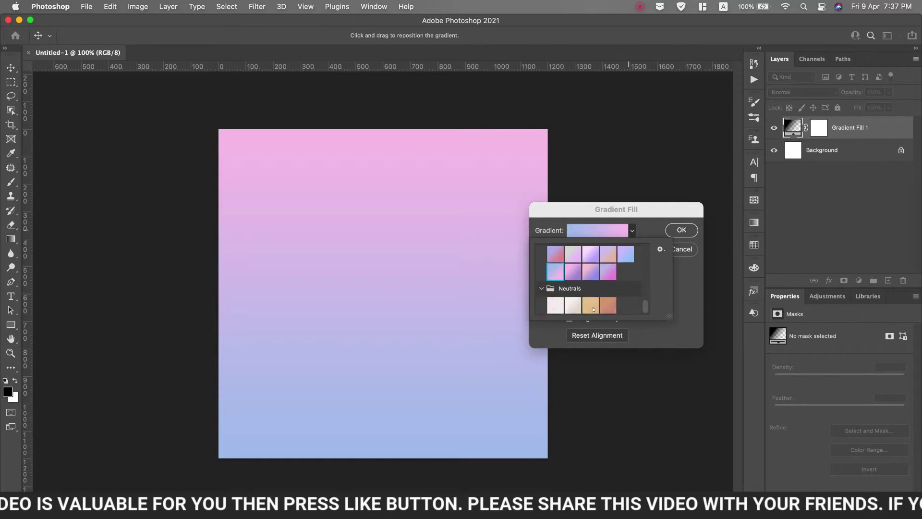
{"action": "left_click", "coordinate": [592, 307]}
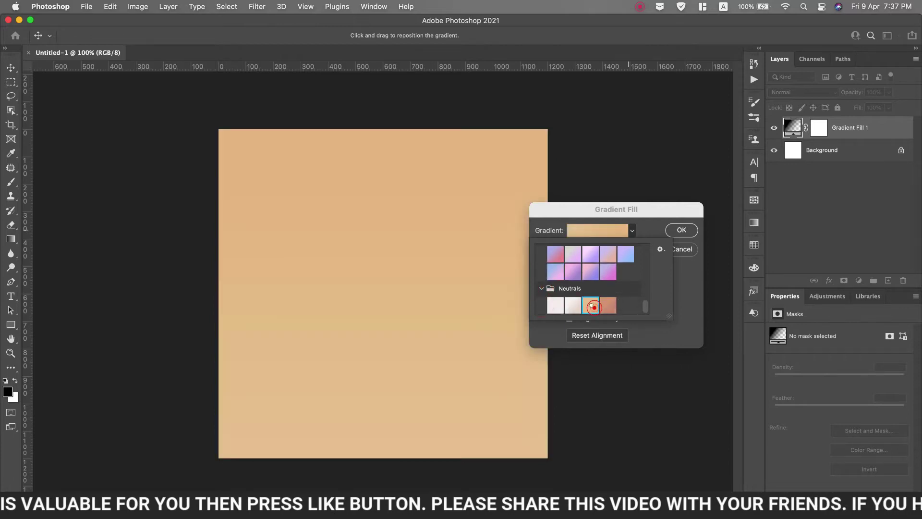
{"action": "left_click", "coordinate": [642, 220]}
{"action": "left_click", "coordinate": [596, 248]}
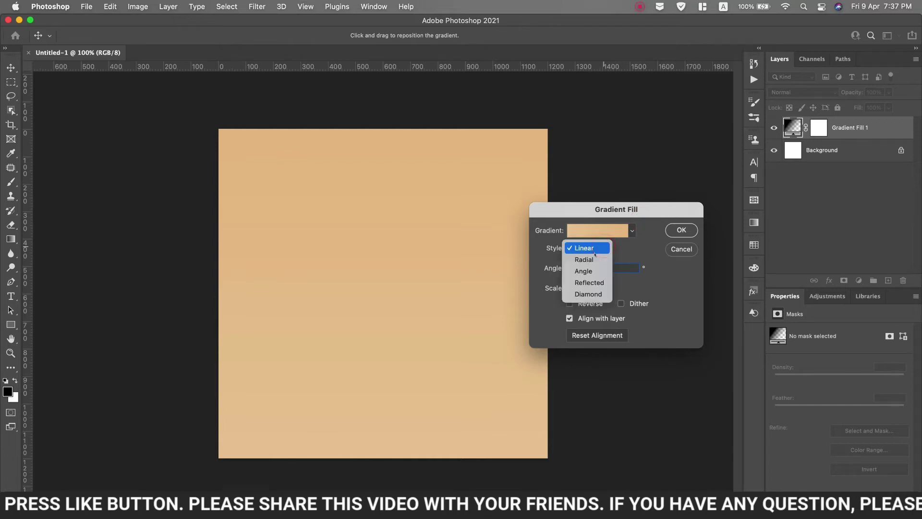
{"action": "left_click", "coordinate": [595, 257]}
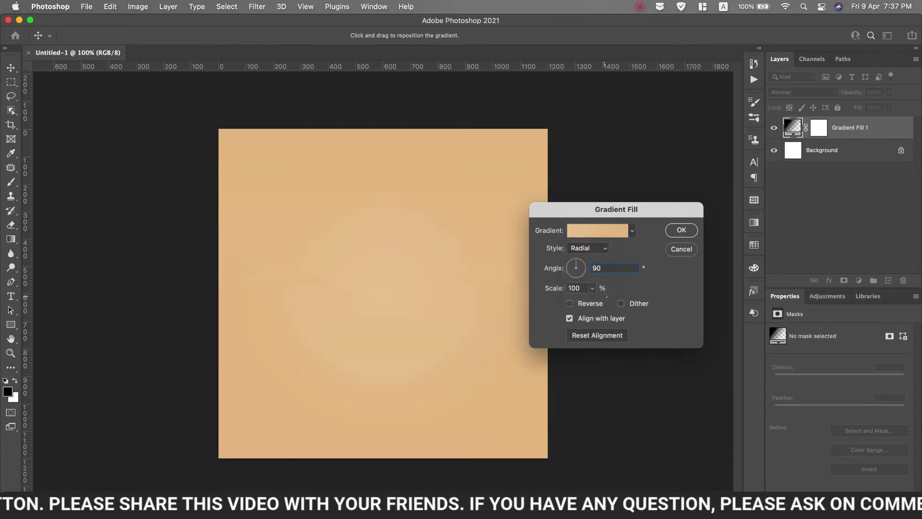
Step: In the Gradient Editor, set the left colour stop to crimson e41e56
{"action": "left_click", "coordinate": [597, 231]}
{"action": "left_click", "coordinate": [353, 329]}
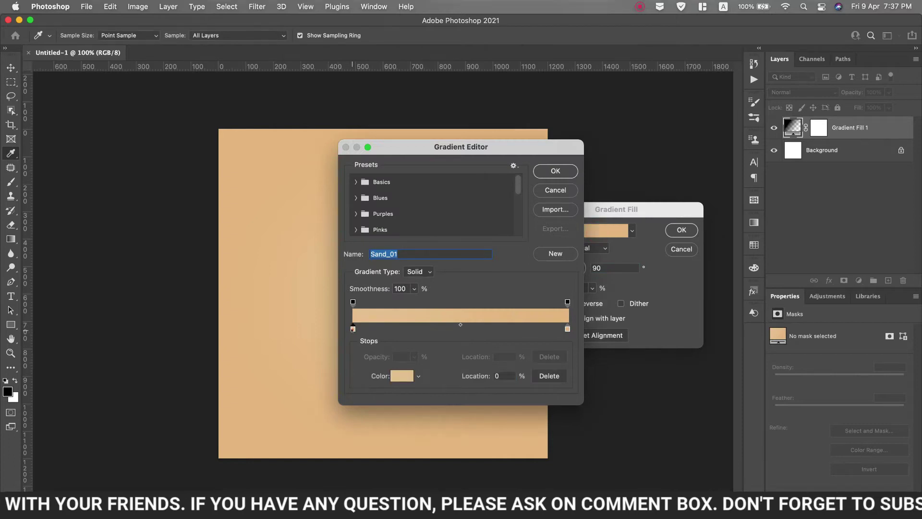
{"action": "left_click", "coordinate": [402, 375]}
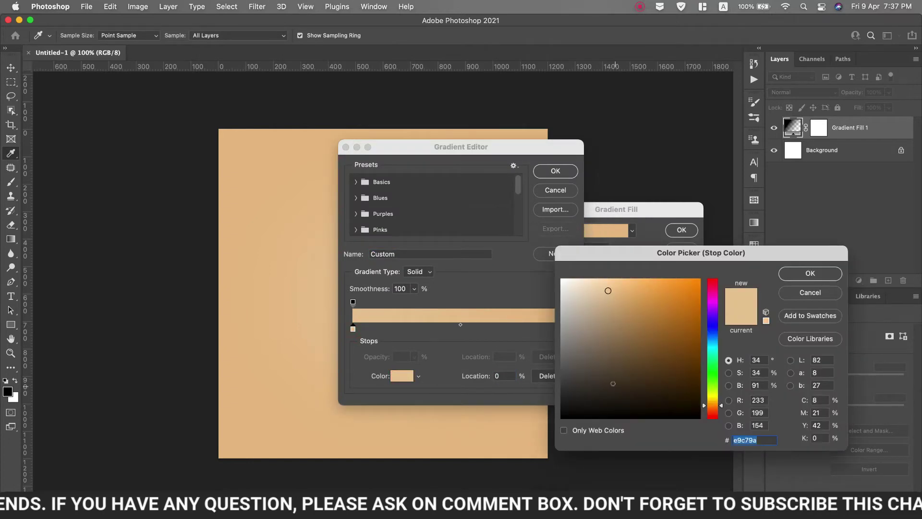
{"action": "left_click", "coordinate": [711, 285]}
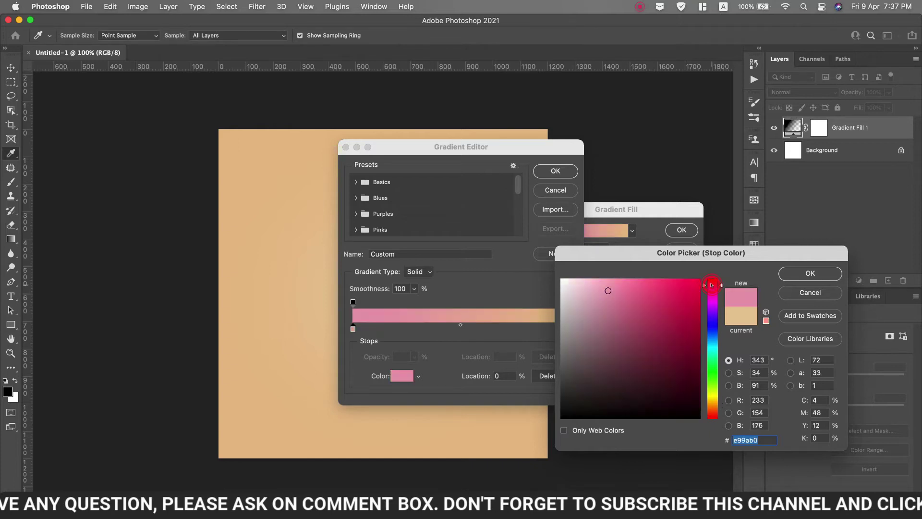
{"action": "left_click", "coordinate": [680, 291]}
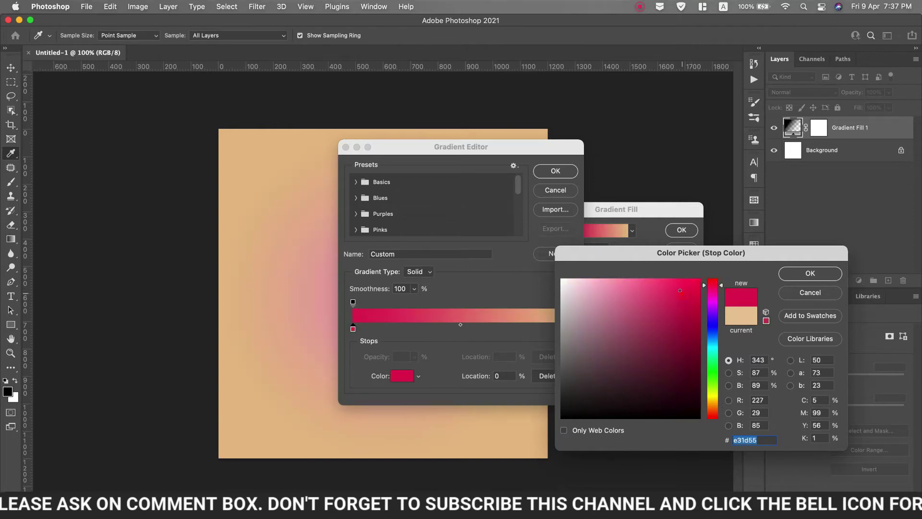
{"action": "left_click", "coordinate": [800, 277]}
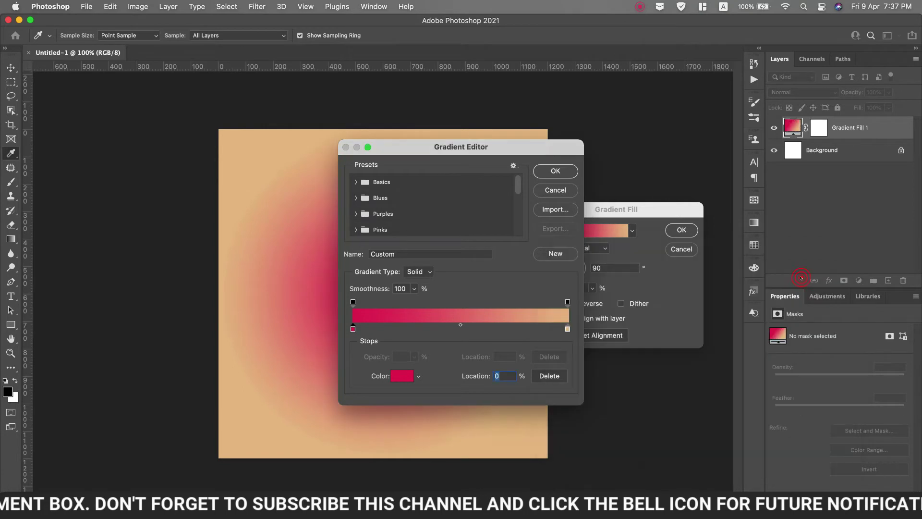
Step: Set the right colour stop to dark maroon 610019
{"action": "left_click", "coordinate": [567, 328]}
{"action": "left_click", "coordinate": [410, 376]}
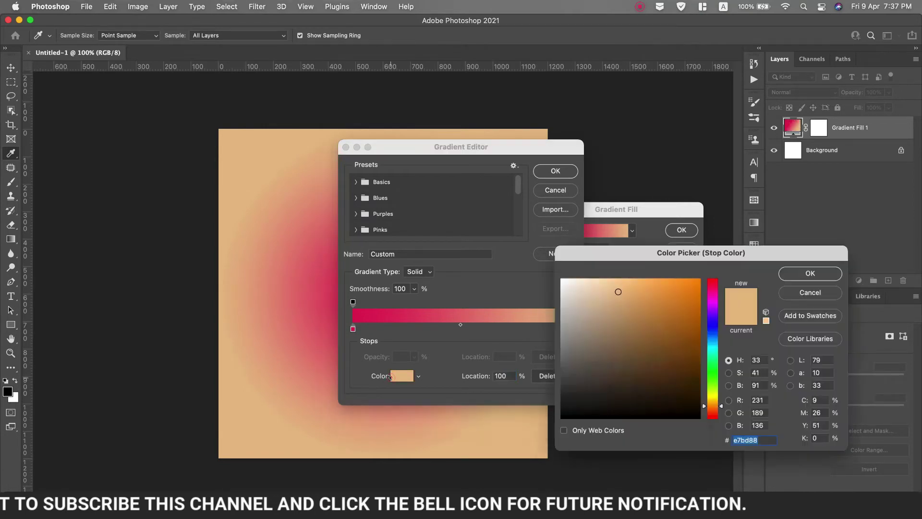
{"action": "left_click", "coordinate": [713, 285]}
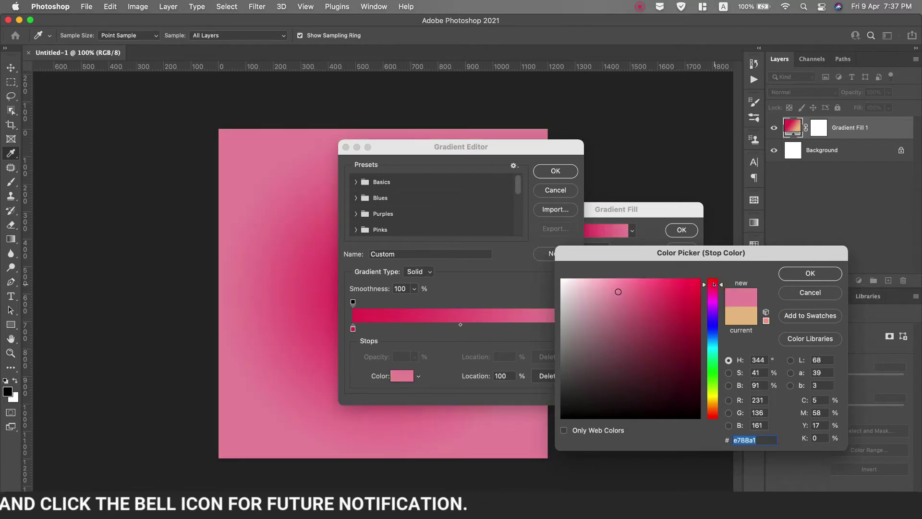
{"action": "left_click_drag", "start_coordinate": [683, 360], "coordinate": [721, 380]}
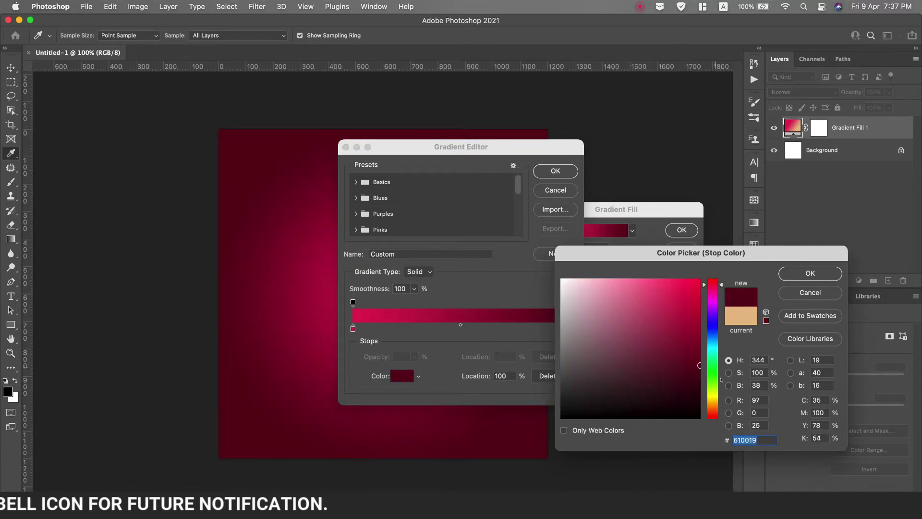
{"action": "left_click", "coordinate": [811, 275]}
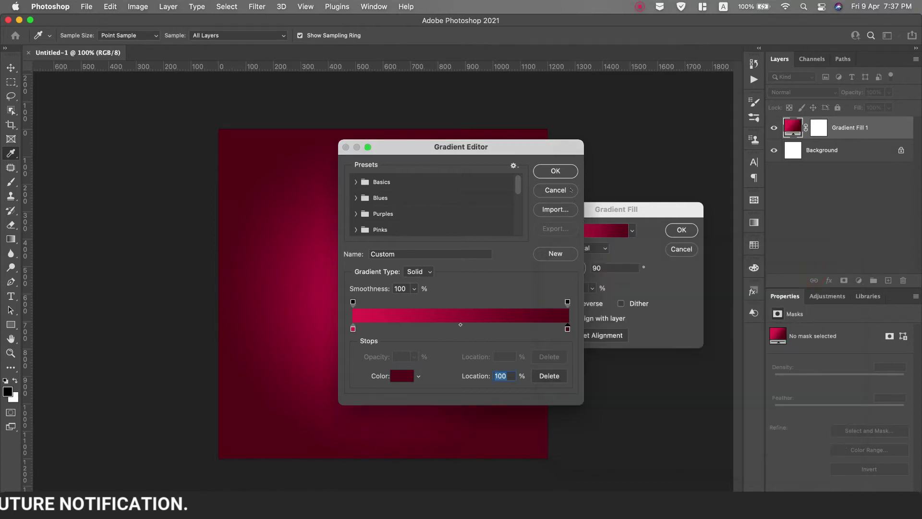
Step: Scale the radial gradient to 144% and commit the Gradient Fill layer
{"action": "left_click", "coordinate": [554, 171]}
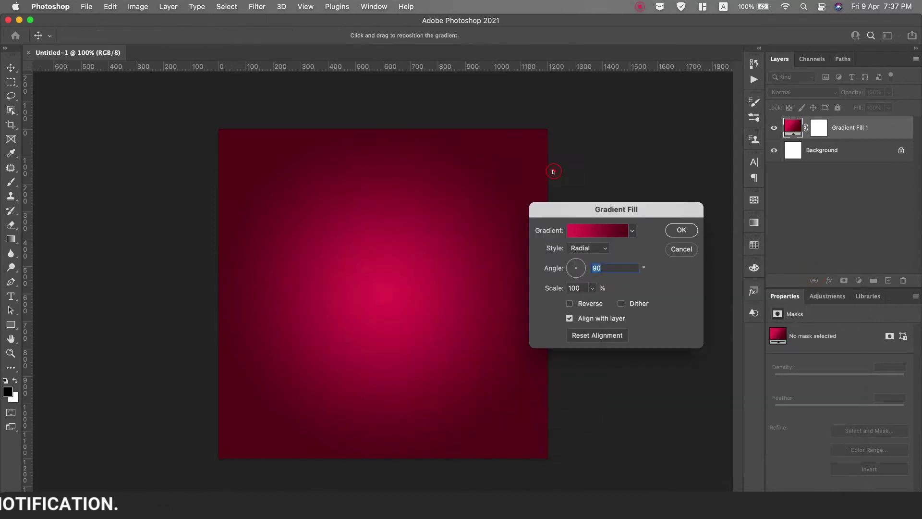
{"action": "left_click", "coordinate": [593, 288]}
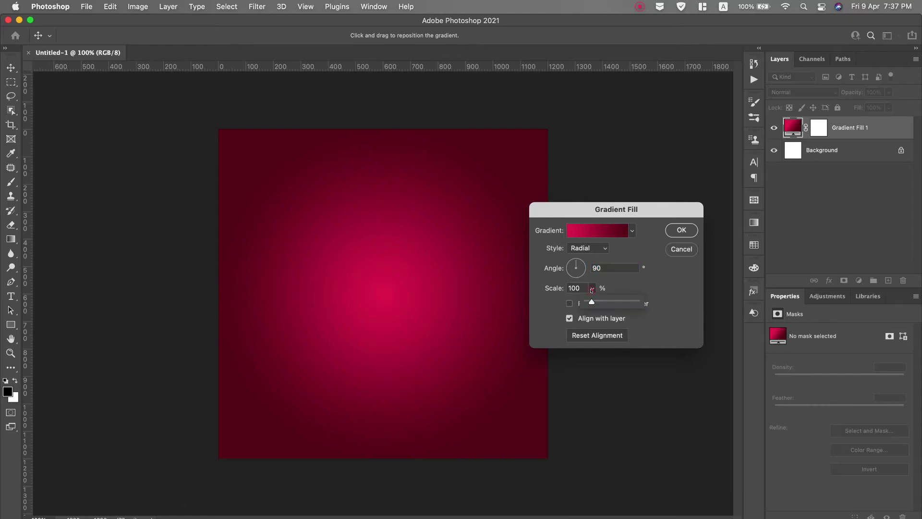
{"action": "left_click_drag", "start_coordinate": [591, 300], "coordinate": [593, 301]}
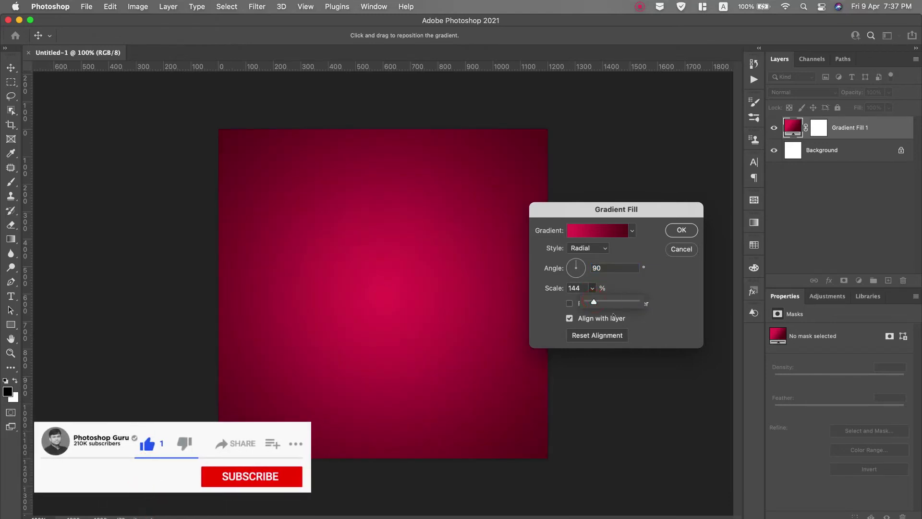
{"action": "left_click", "coordinate": [681, 230]}
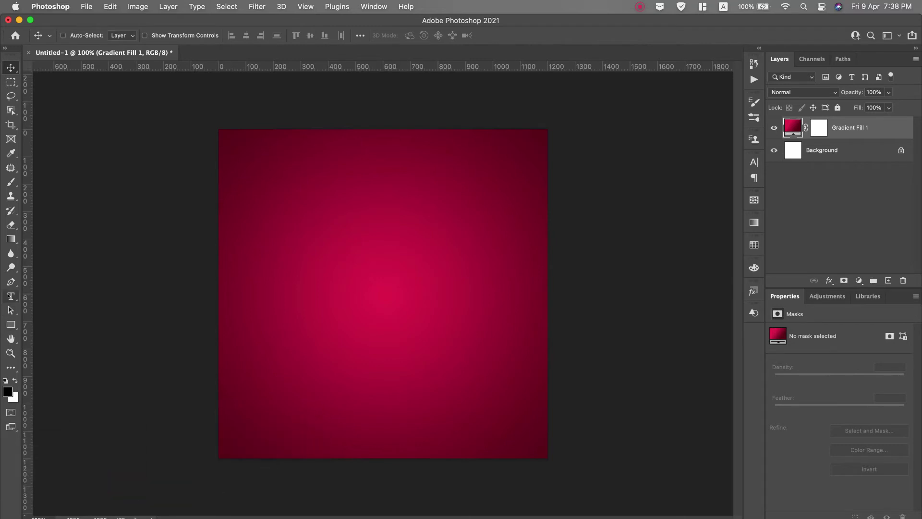
{"action": "left_click", "coordinate": [11, 296]}
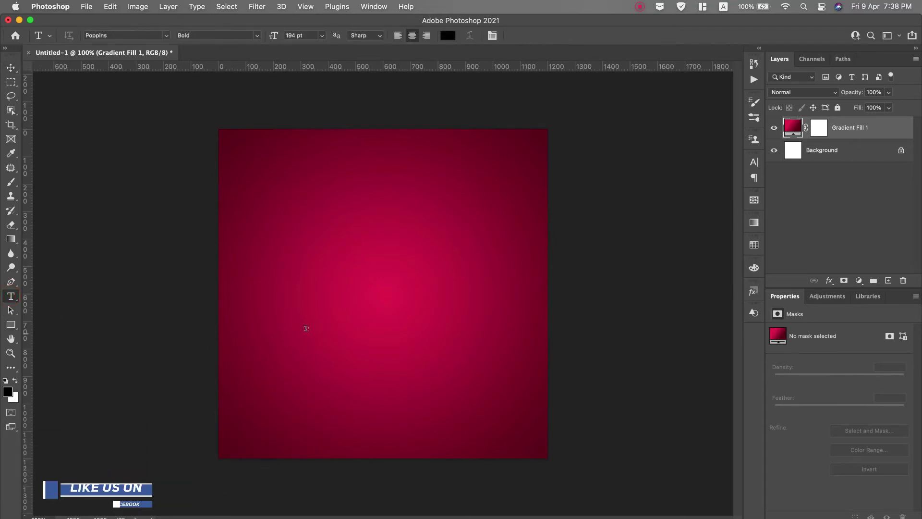
Step: Add a white (ffffff) text layer reading MORNING and drag it onto the canvas
{"action": "left_click", "coordinate": [307, 330]}
{"action": "left_click", "coordinate": [448, 35]}
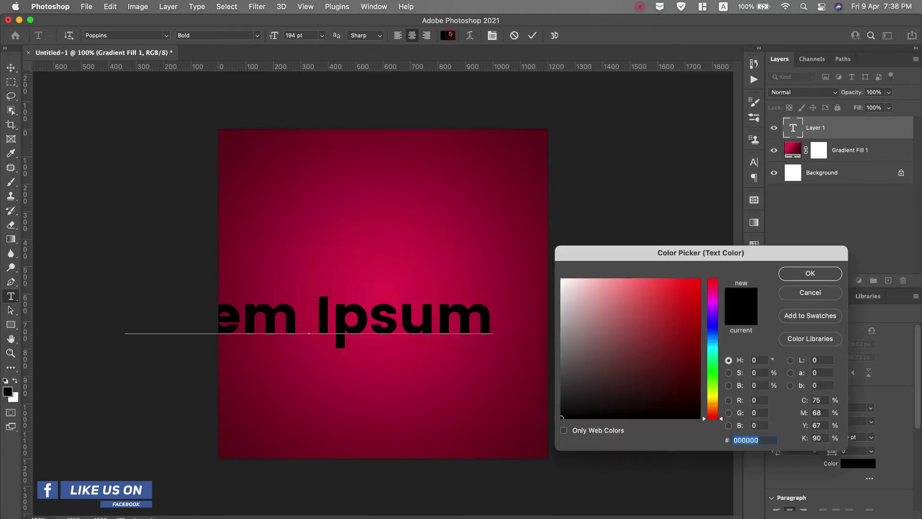
{"action": "type", "text": "ffffff"}
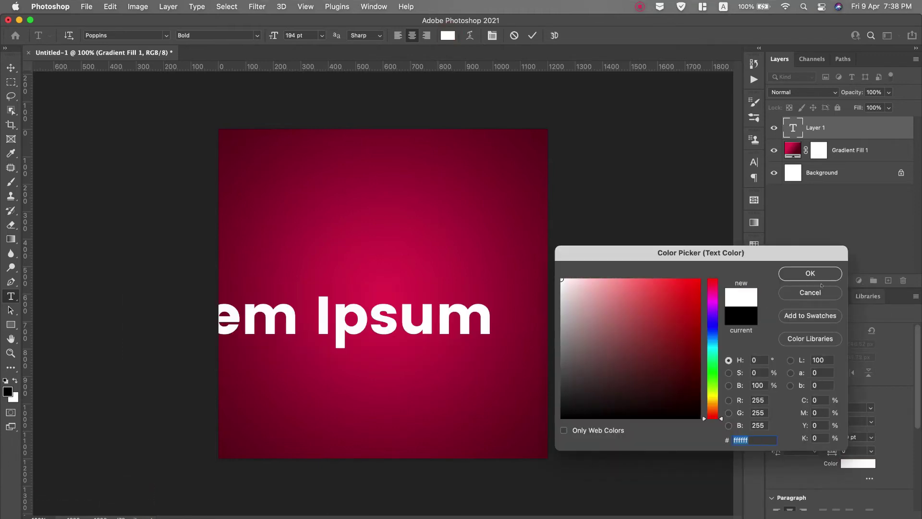
{"action": "left_click", "coordinate": [810, 274]}
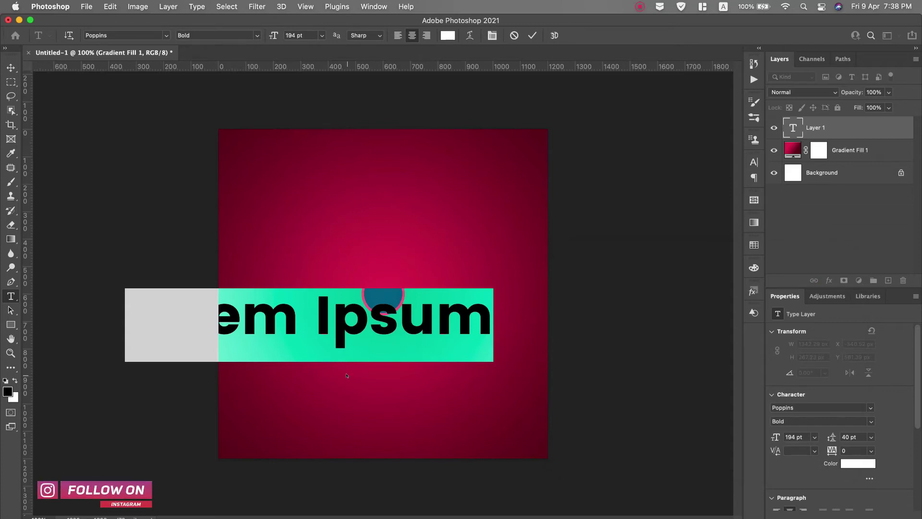
{"action": "type", "text": "MORNI"}
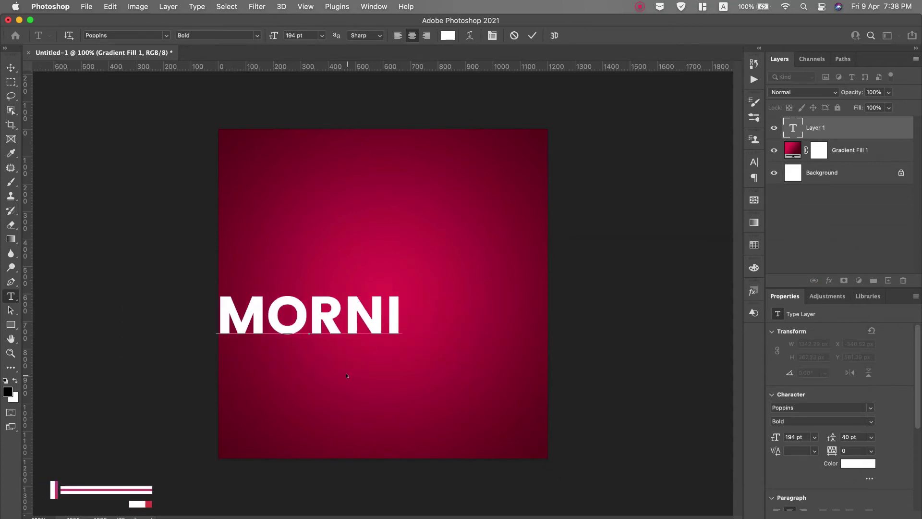
{"action": "type", "text": "NG"}
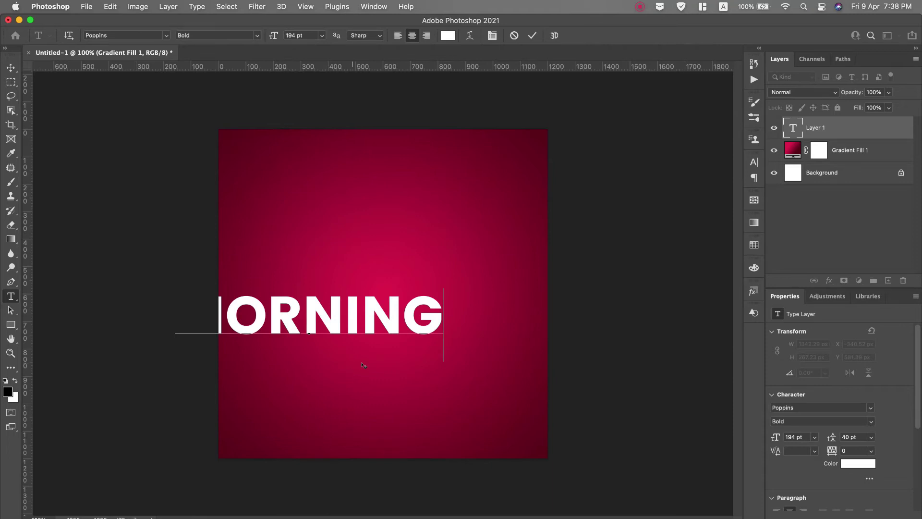
{"action": "mouse_move", "coordinate": [370, 366]}
{"action": "left_mouse_down"}
{"action": "mouse_move", "coordinate": [434, 361]}
{"action": "mouse_move", "coordinate": [450, 347]}
{"action": "left_mouse_up"}
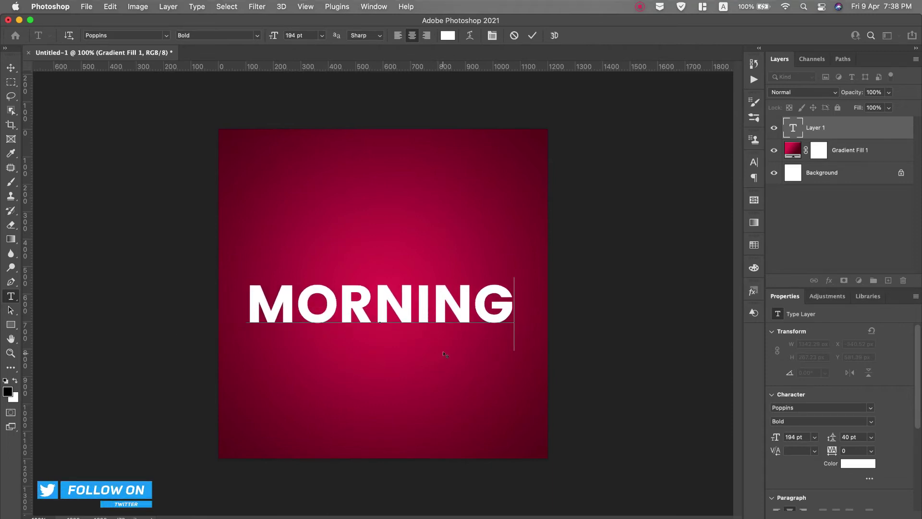
Step: Commit the text and drag MORNING up to snap near the canvas centre guide
{"action": "left_click", "coordinate": [532, 35]}
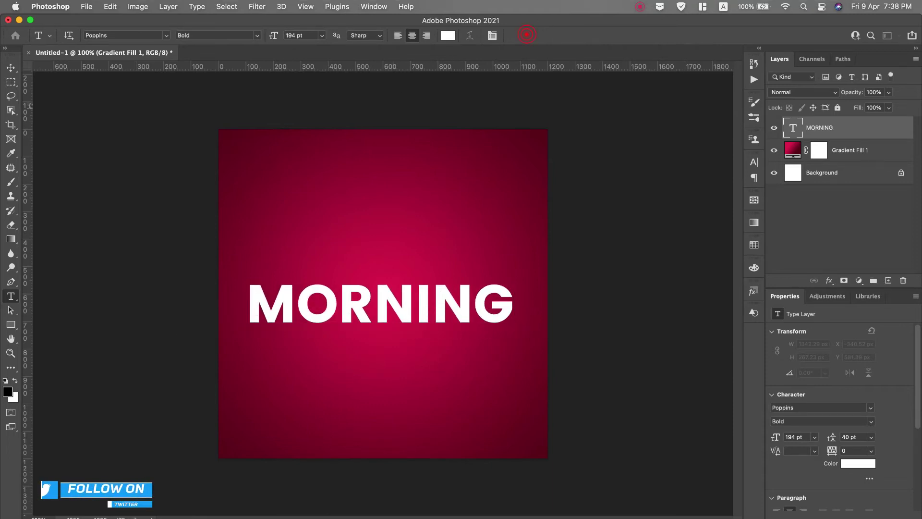
{"action": "left_click", "coordinate": [11, 68]}
{"action": "mouse_move", "coordinate": [360, 313]}
{"action": "left_mouse_down"}
{"action": "mouse_move", "coordinate": [365, 290]}
{"action": "mouse_move", "coordinate": [370, 297]}
{"action": "mouse_move", "coordinate": [361, 296]}
{"action": "left_mouse_up"}
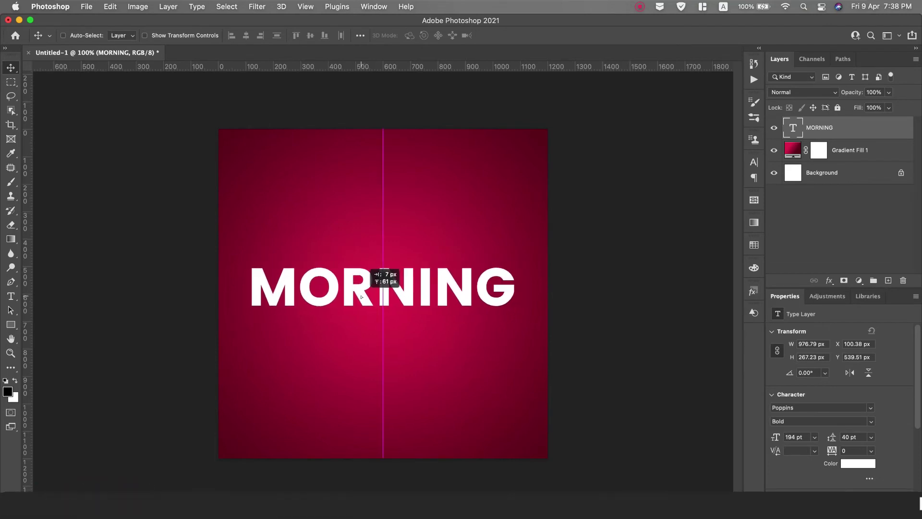
{"action": "left_click_drag", "start_coordinate": [361, 296], "coordinate": [365, 299]}
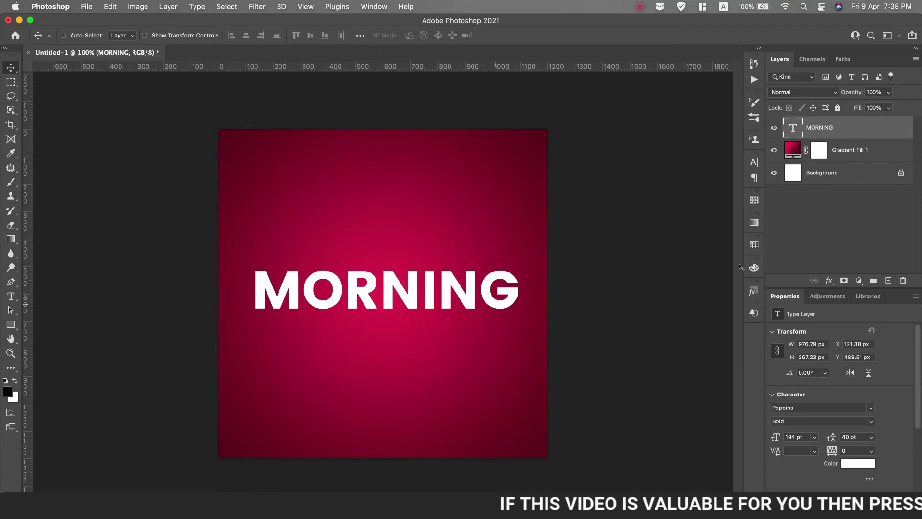
Step: Align MORNING to the horizontal and vertical centres of the Background layer
{"action": "left_click", "coordinate": [826, 181]}
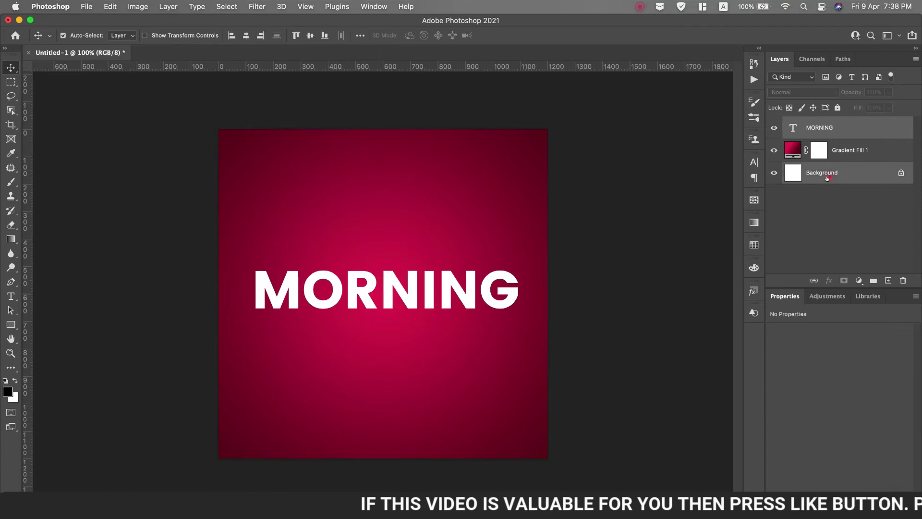
{"action": "left_click", "coordinate": [245, 35]}
{"action": "left_click", "coordinate": [310, 35]}
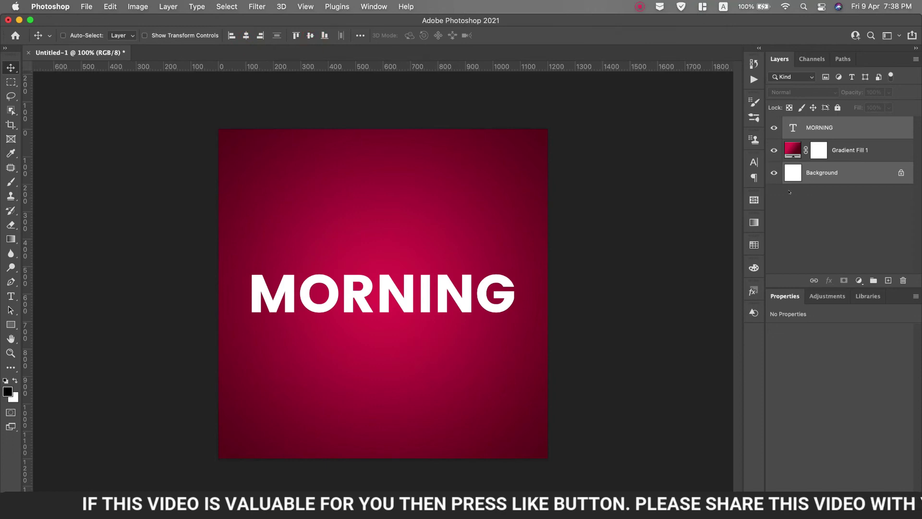
Step: Convert the MORNING text layer into a shape
{"action": "left_click", "coordinate": [847, 130]}
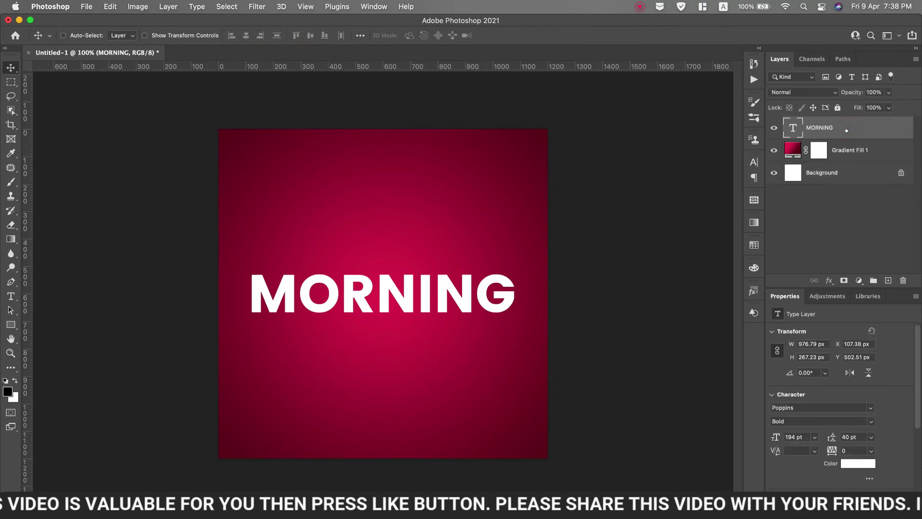
{"action": "right_click", "coordinate": [847, 130]}
{"action": "left_click", "coordinate": [760, 365]}
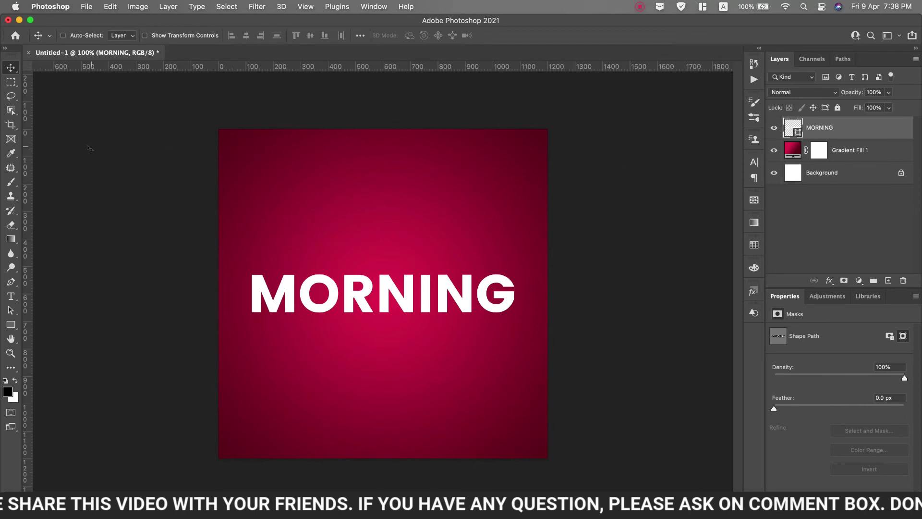
Step: Set the MORNING shape to no fill with a white 1 px stroke
{"action": "left_click", "coordinate": [12, 325]}
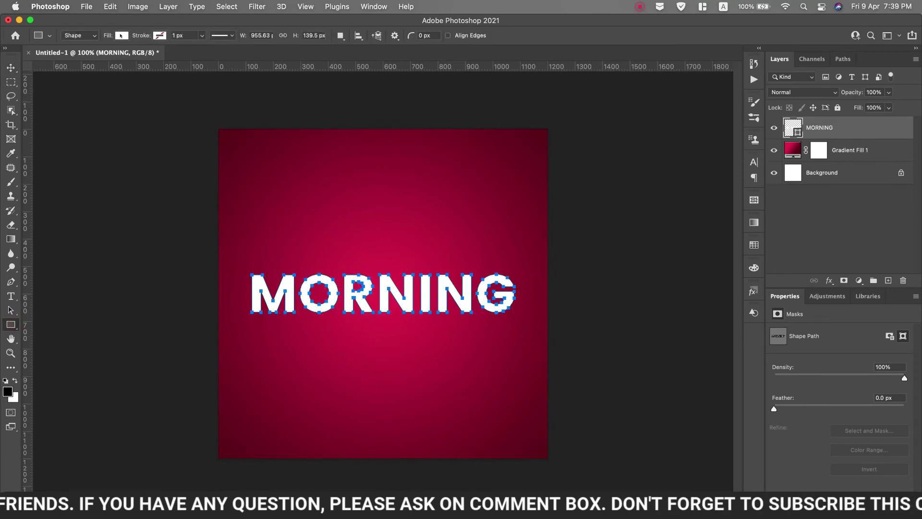
{"action": "left_click", "coordinate": [121, 36]}
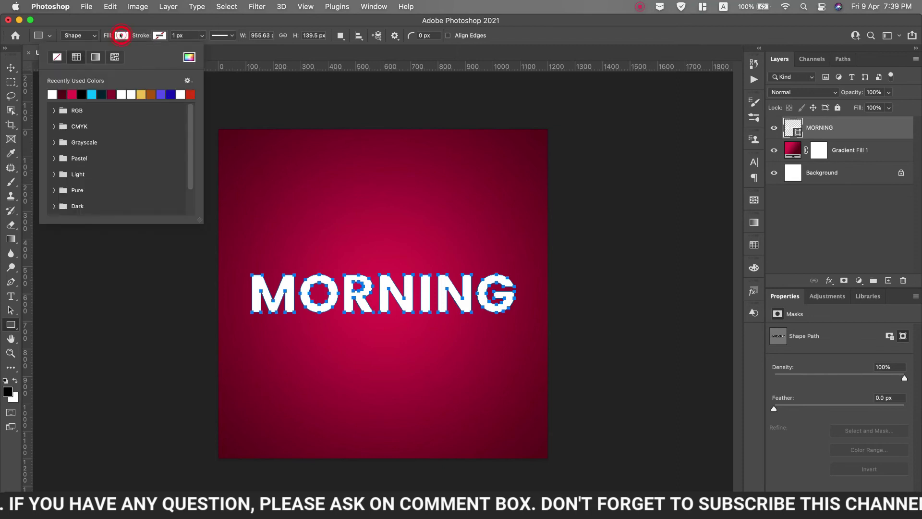
{"action": "left_click", "coordinate": [56, 57]}
{"action": "left_click", "coordinate": [161, 35]}
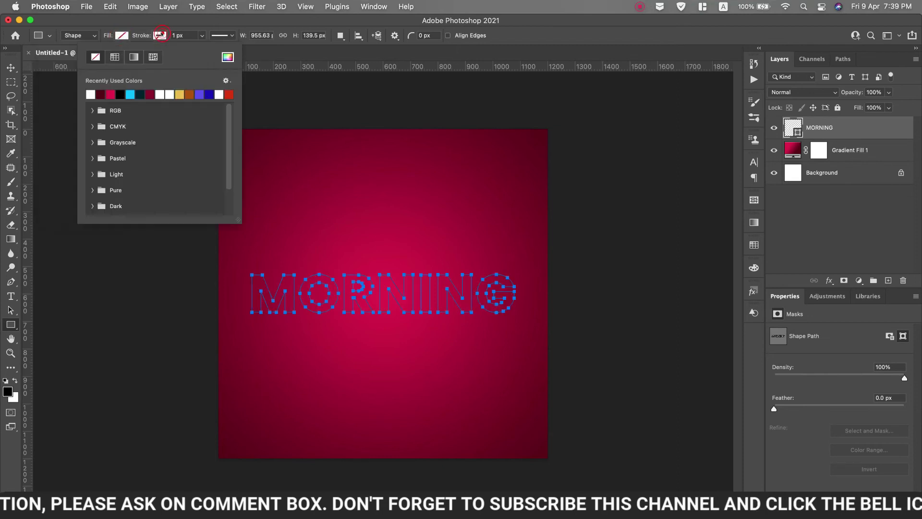
{"action": "left_click", "coordinate": [91, 93]}
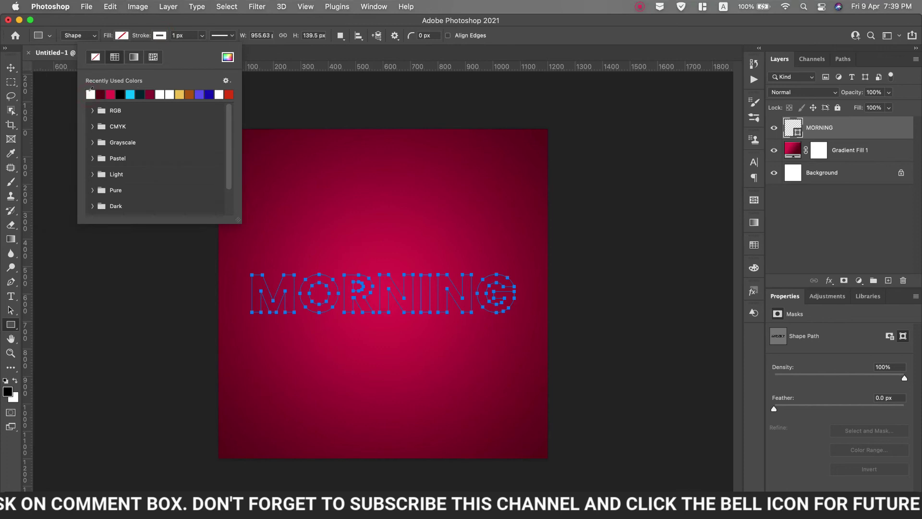
{"action": "left_click", "coordinate": [225, 36]}
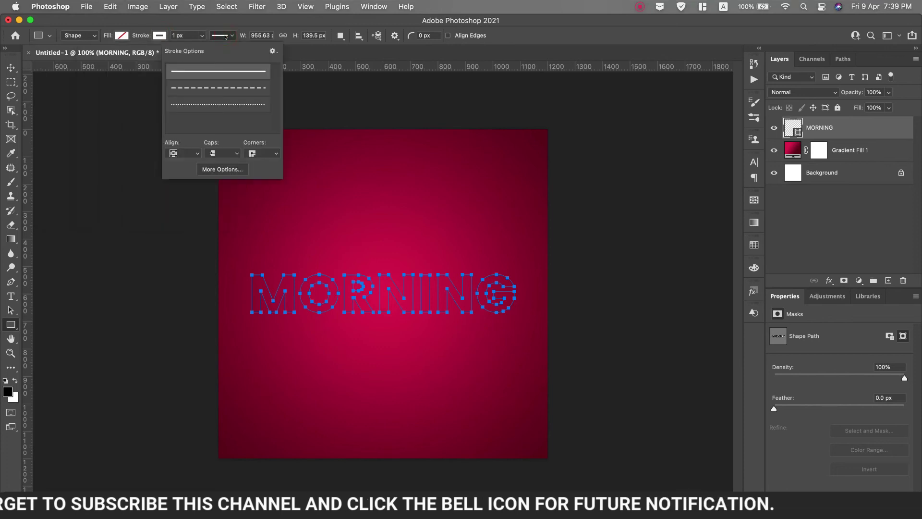
Step: Give the MORNING outline a custom dashed stroke with dash 2 and gap 2
{"action": "left_click", "coordinate": [231, 169]}
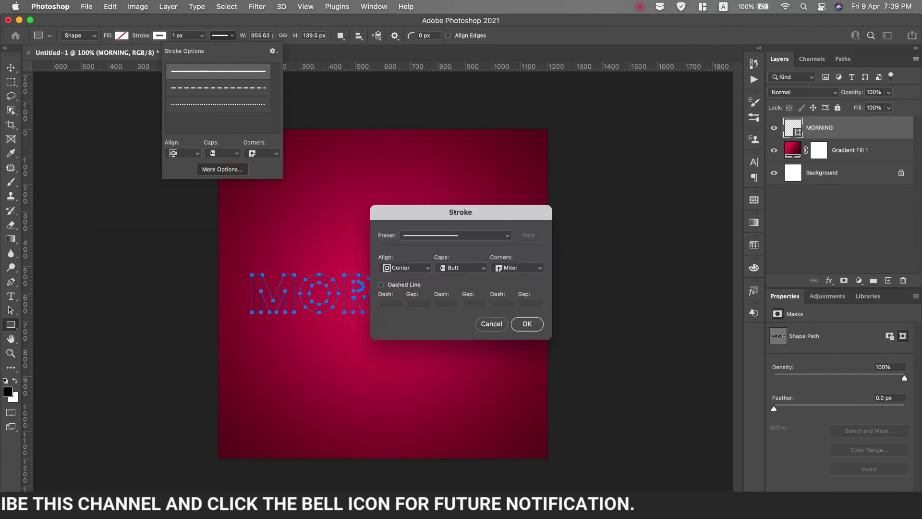
{"action": "left_click_drag", "start_coordinate": [455, 211], "coordinate": [518, 184]}
{"action": "left_click", "coordinate": [532, 206]}
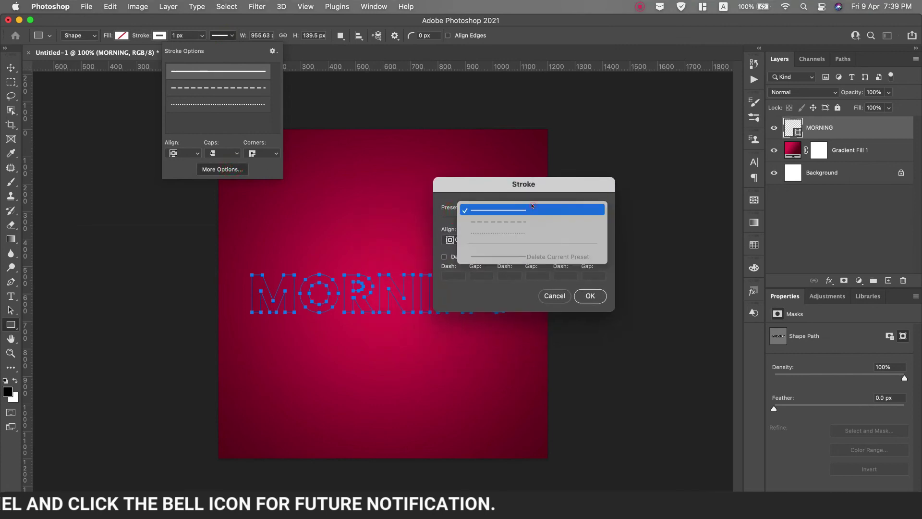
{"action": "left_click", "coordinate": [532, 206]}
{"action": "left_click", "coordinate": [541, 221]}
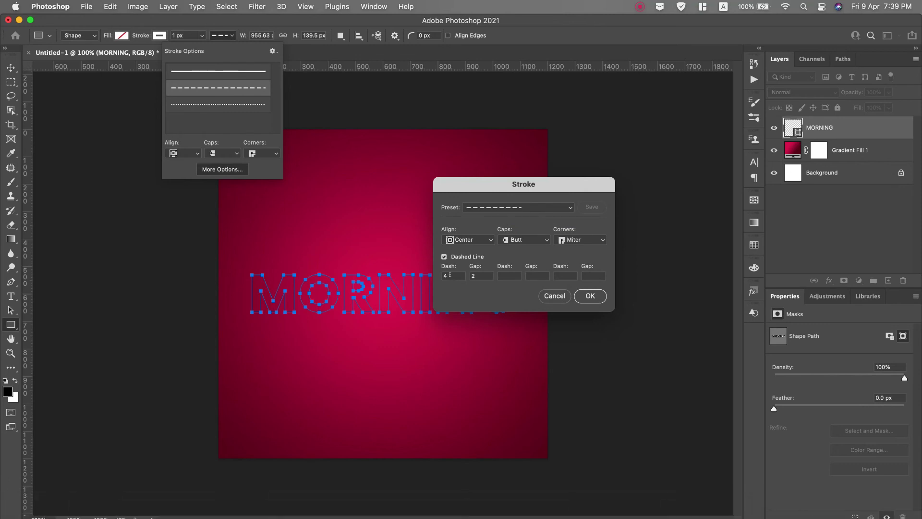
{"action": "left_click_drag", "start_coordinate": [449, 275], "coordinate": [438, 276]}
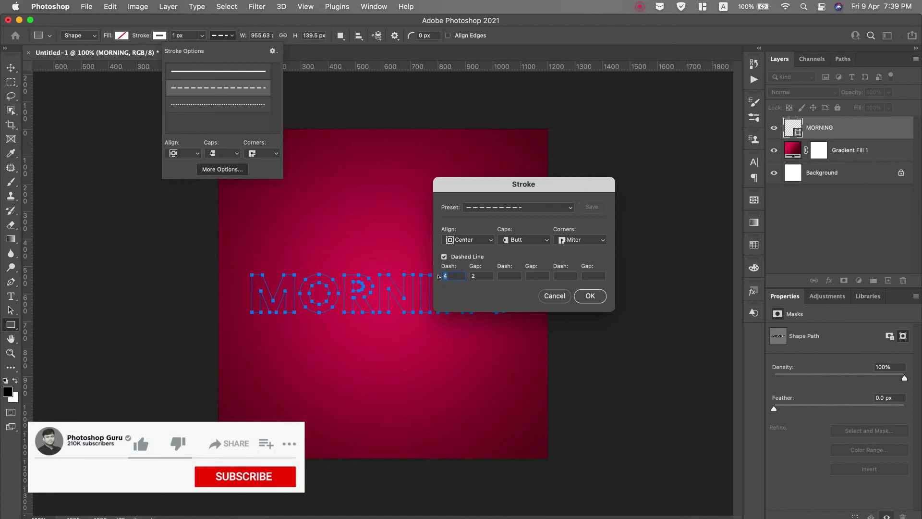
{"action": "type", "text": "2"}
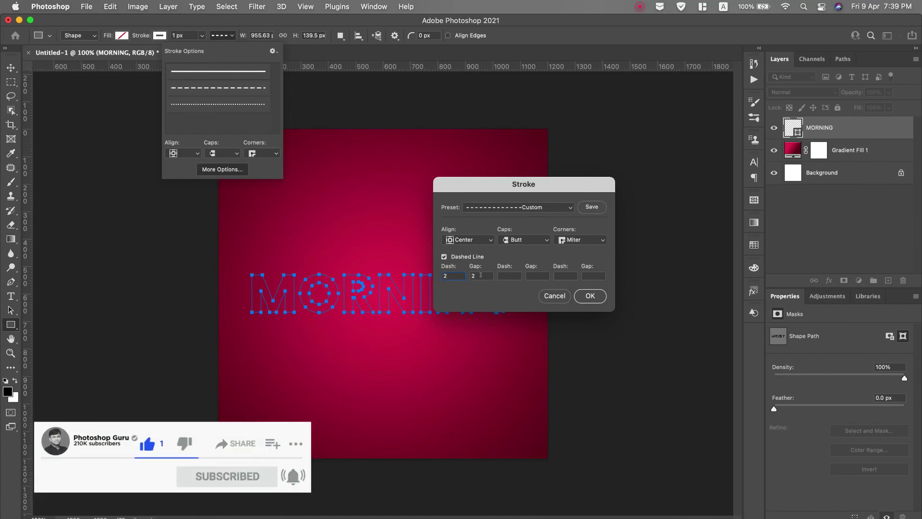
{"action": "left_click", "coordinate": [596, 291]}
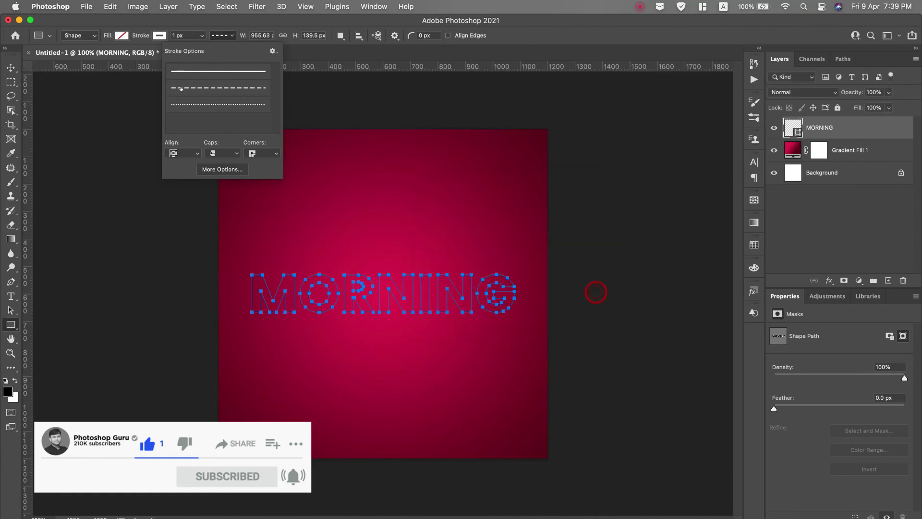
Step: Widen the dashed white stroke to about 5 px
{"action": "left_click", "coordinate": [247, 21]}
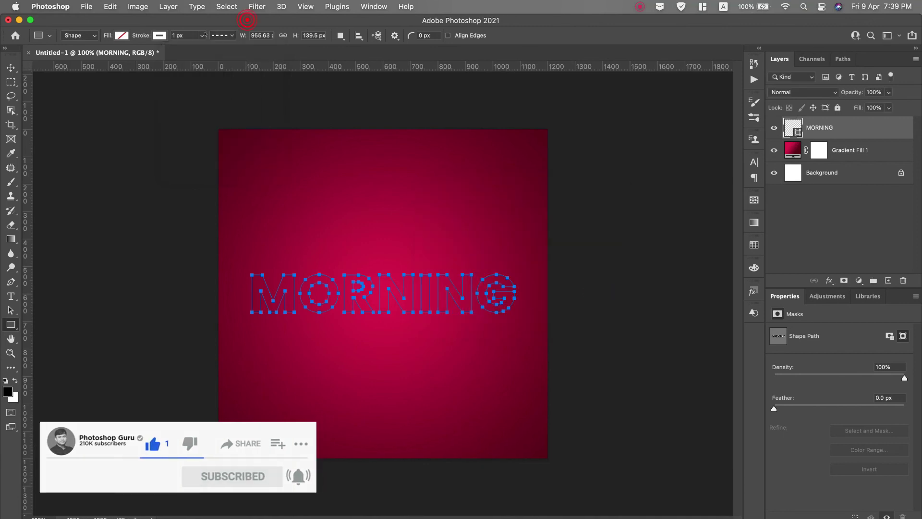
{"action": "left_click", "coordinate": [202, 35]}
{"action": "left_click_drag", "start_coordinate": [202, 48], "coordinate": [204, 48]}
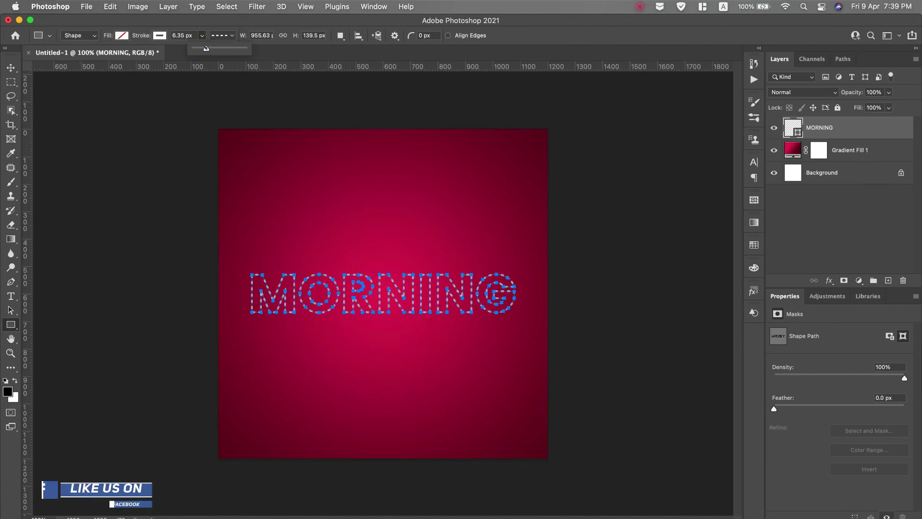
{"action": "left_click_drag", "start_coordinate": [203, 48], "coordinate": [205, 48]}
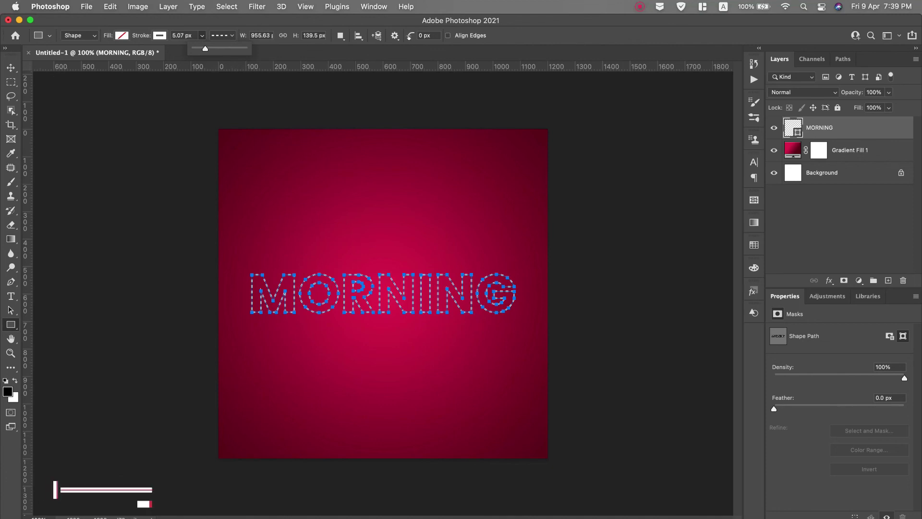
{"action": "type", "text": "8"}
{"action": "key", "text": "Return"}
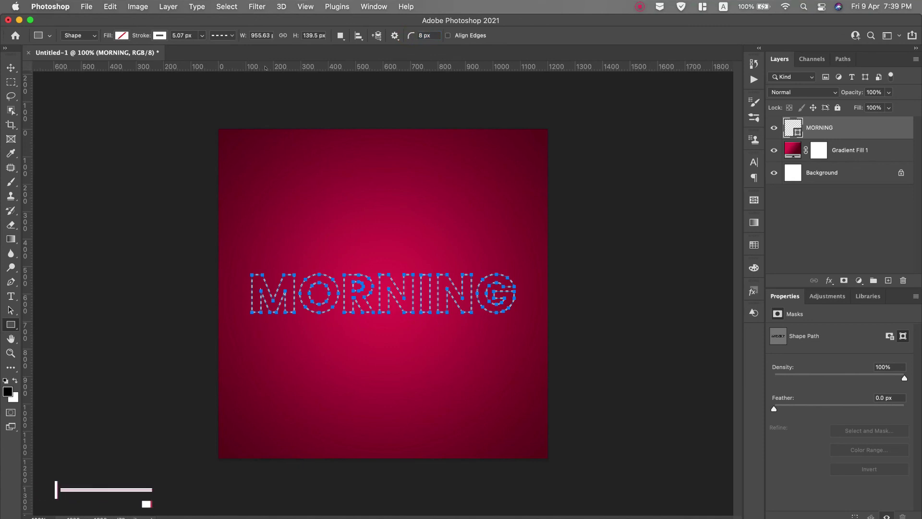
{"action": "left_click", "coordinate": [11, 67]}
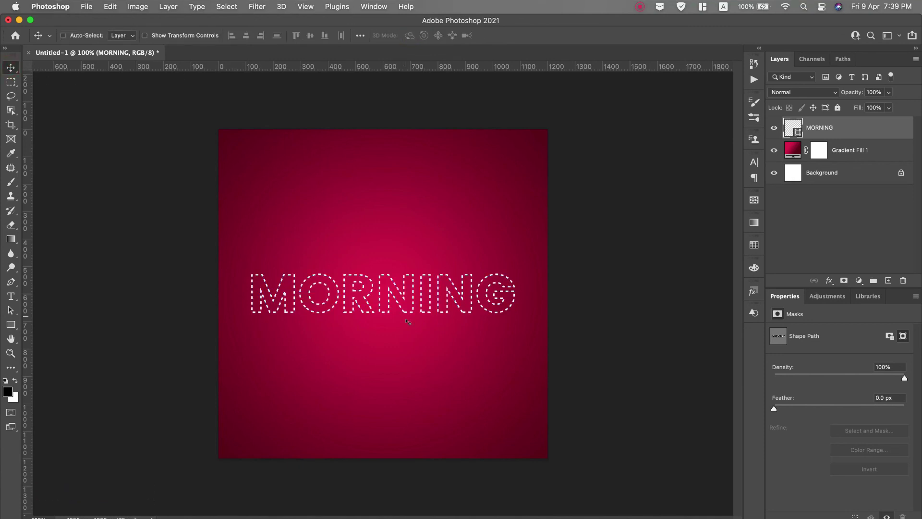